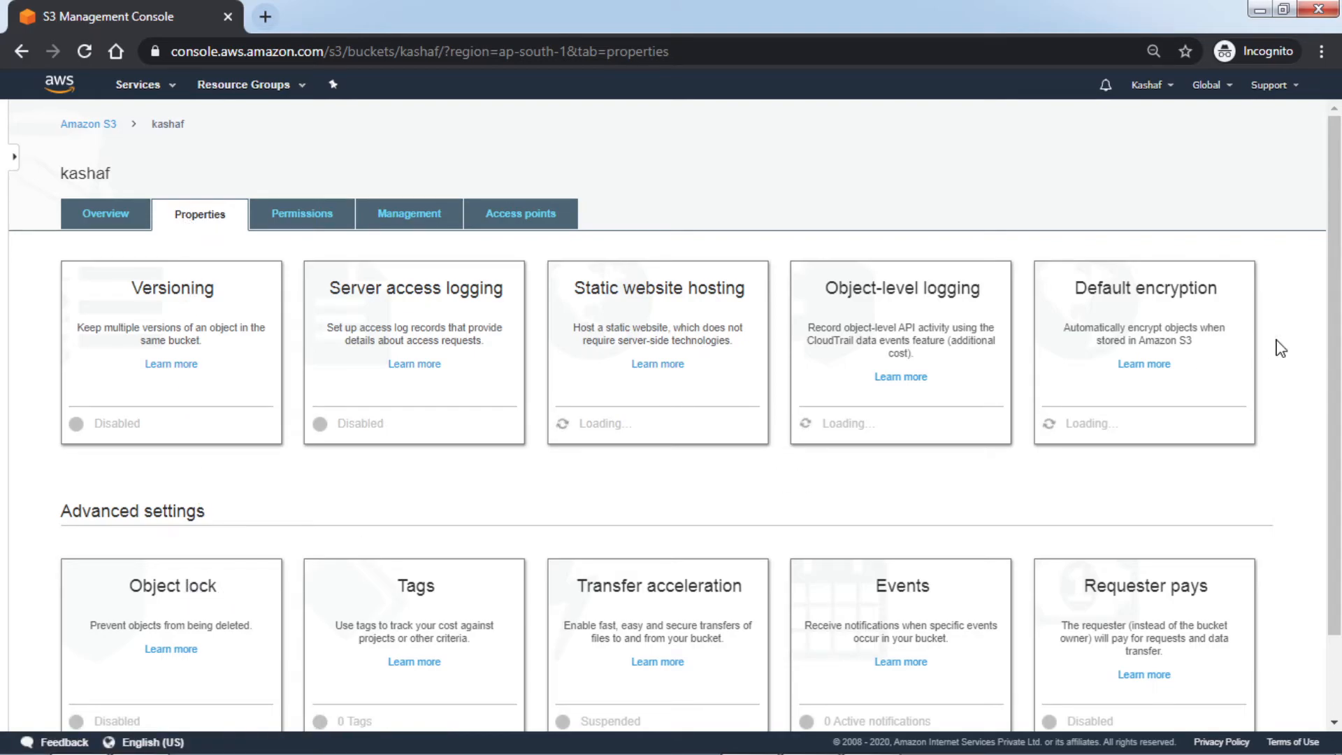
# Check the object lock setting in the existing bucket's advanced properties and close it again.
pyautogui.scroll(-1, 1334, 349)
pyautogui.scroll(-2, 1334, 350)
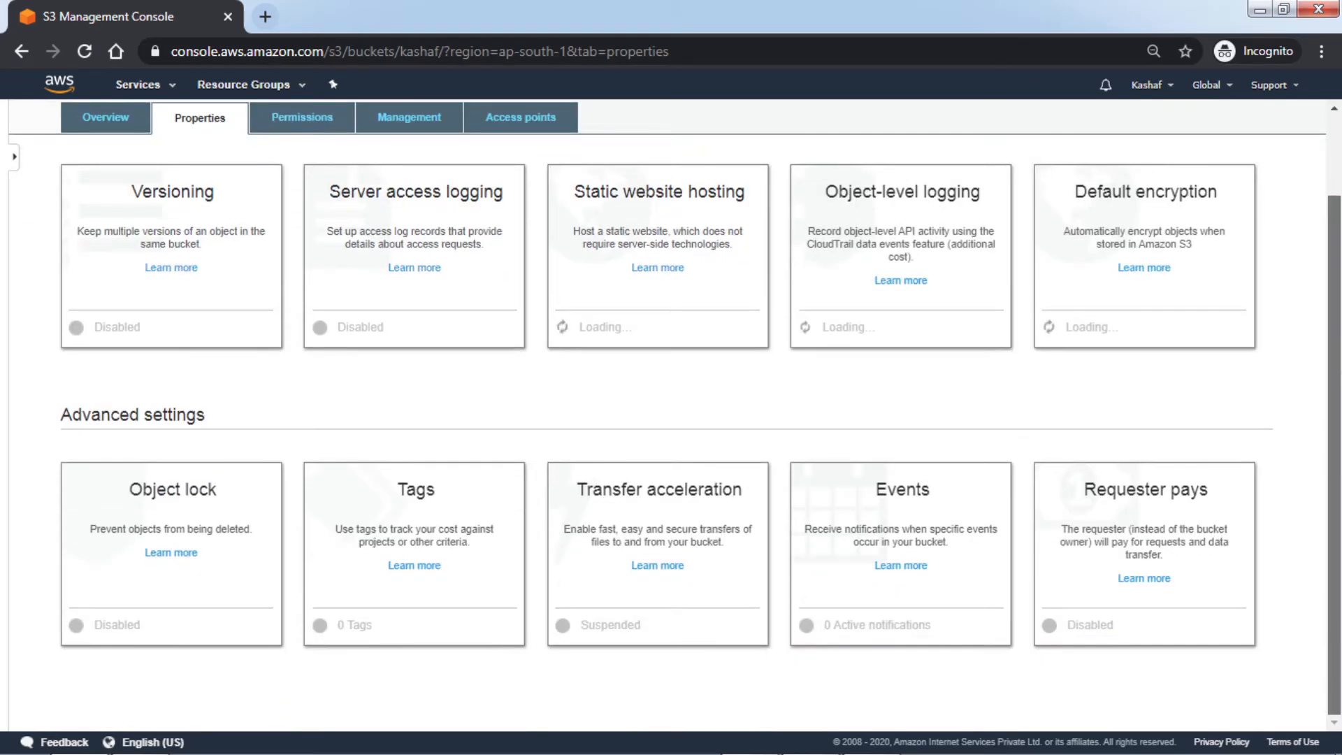
pyautogui.click(199, 488)
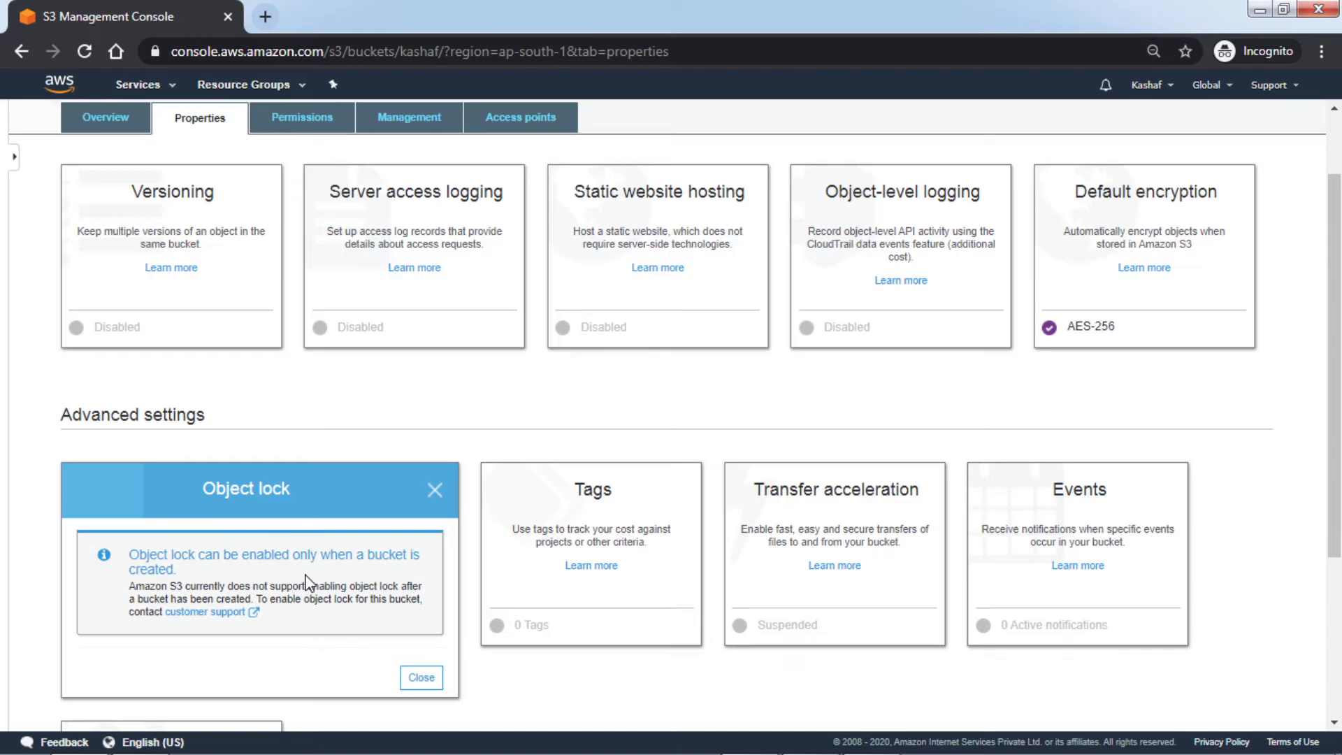
pyautogui.click(431, 679)
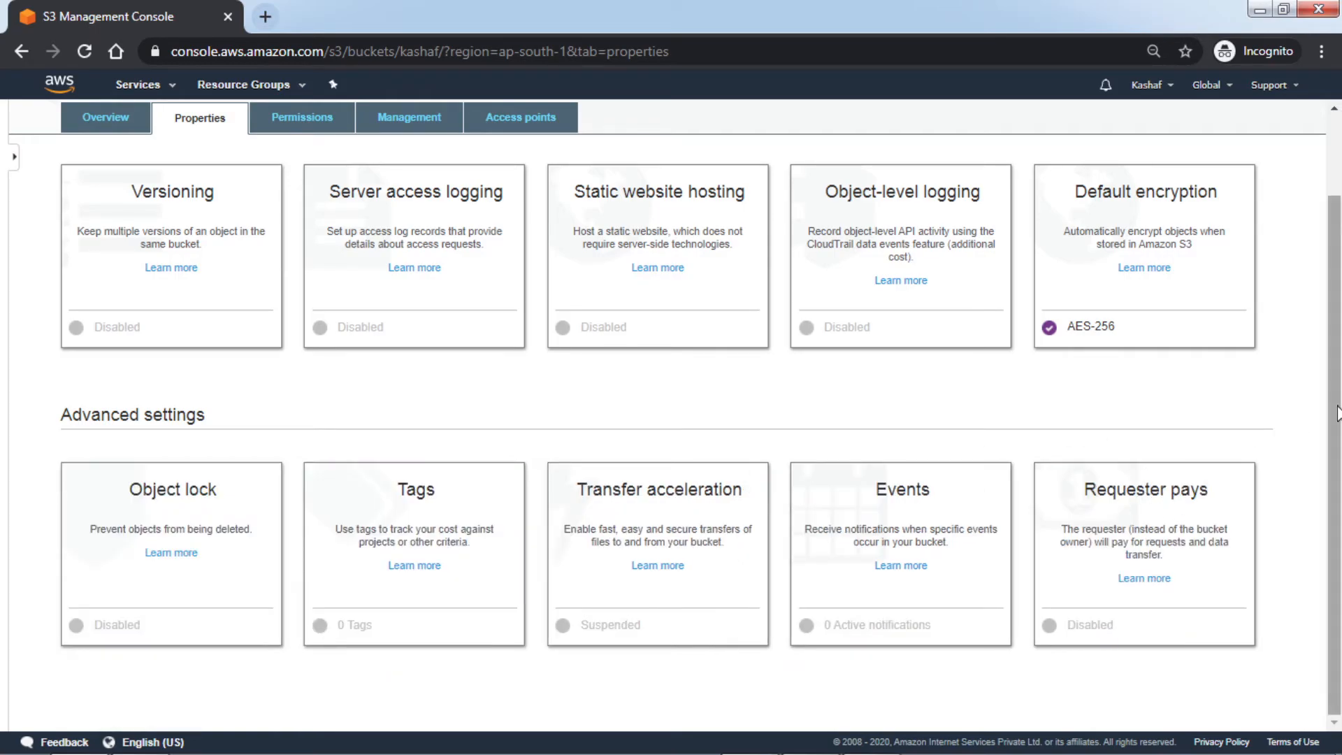
pyautogui.moveTo(1336, 413); pyautogui.dragTo(1336, 341)
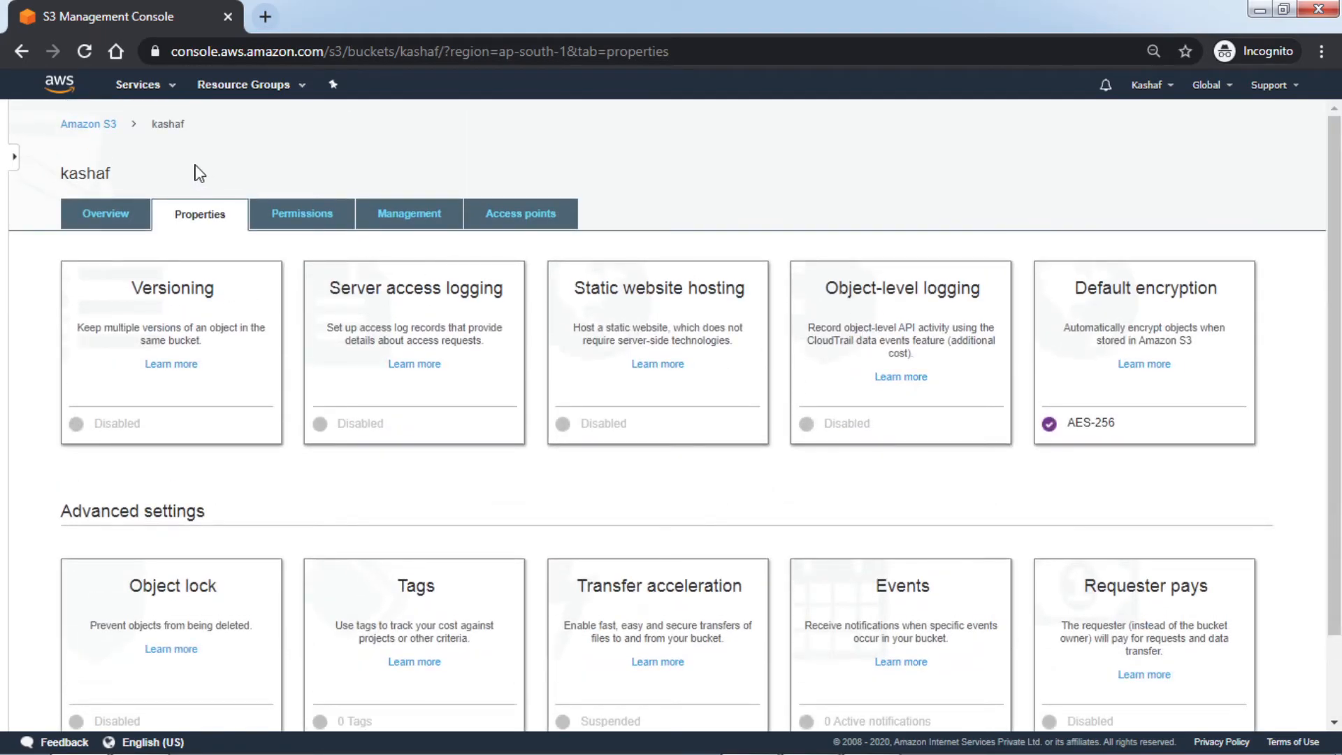
# Start creating a new S3 bucket in Asia Pacific (Mumbai) and try the name objectlockdemo.
pyautogui.click(82, 125)
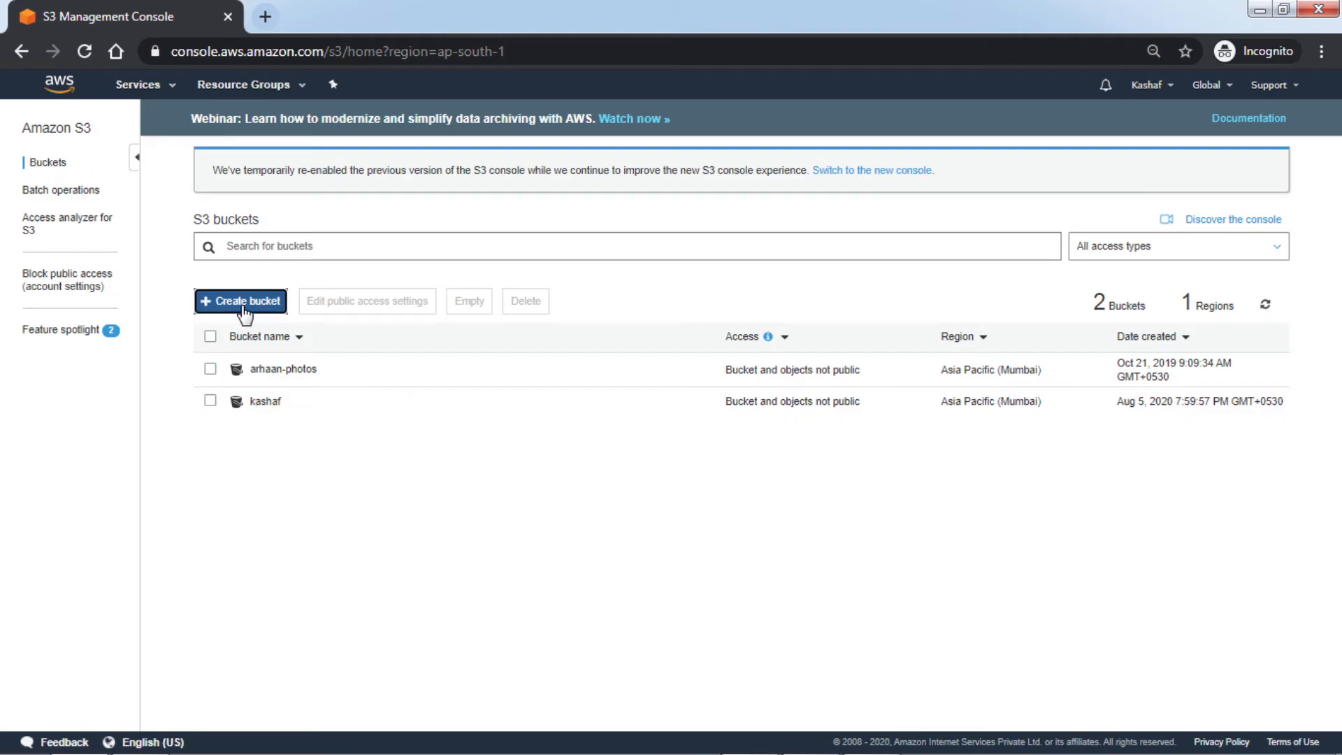
pyautogui.click(244, 307)
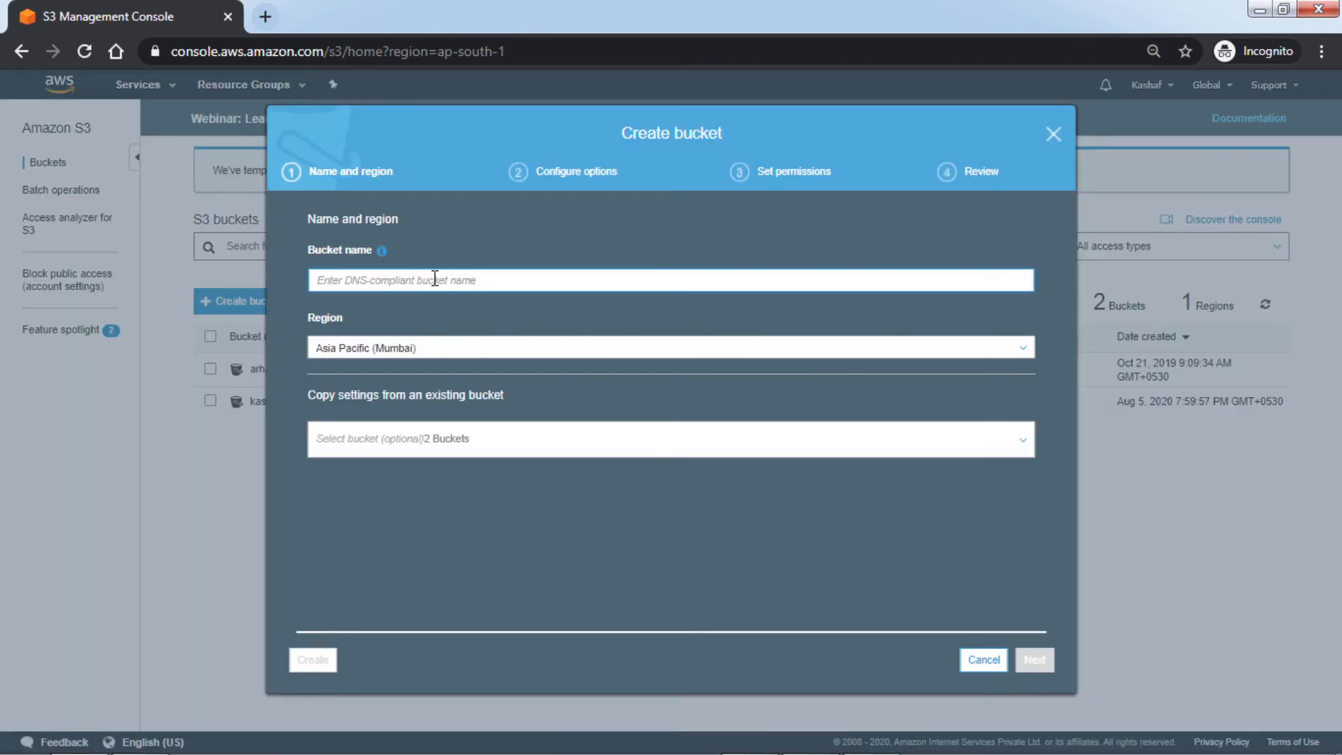
pyautogui.write('ob')
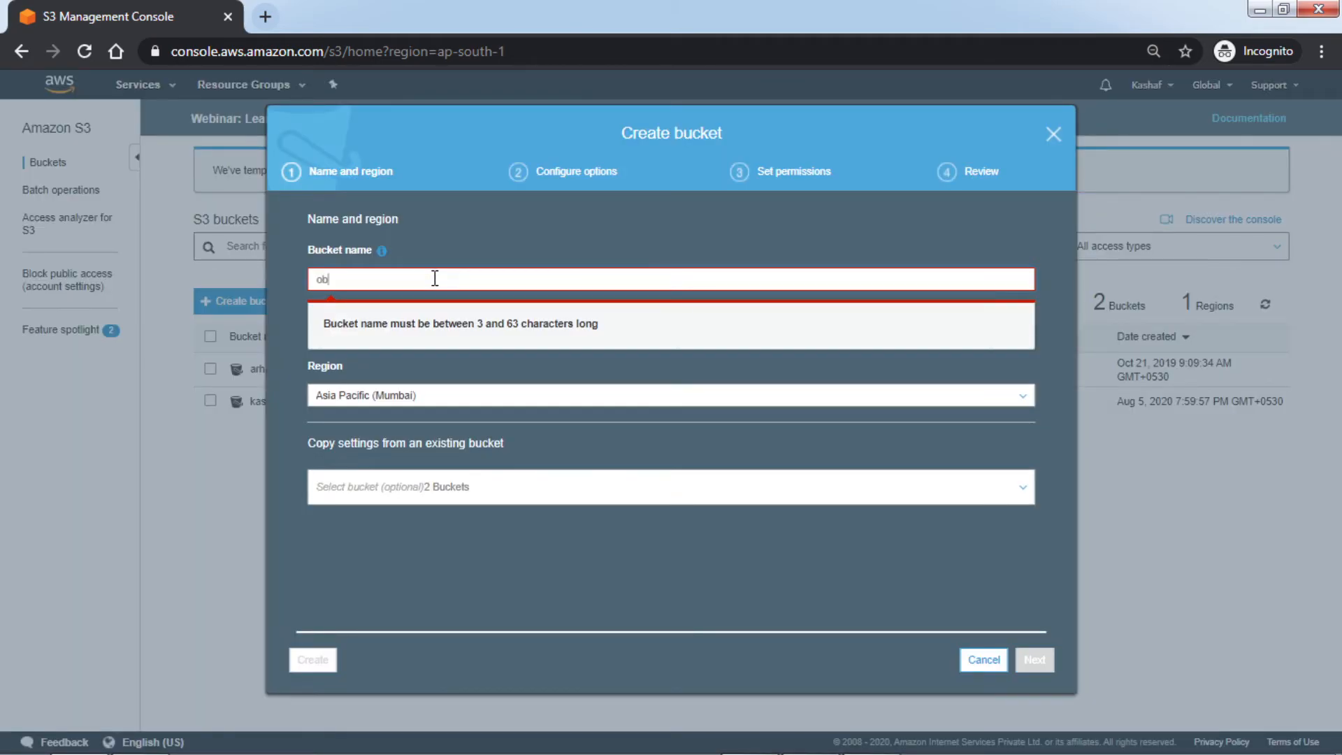
pyautogui.write('ject')
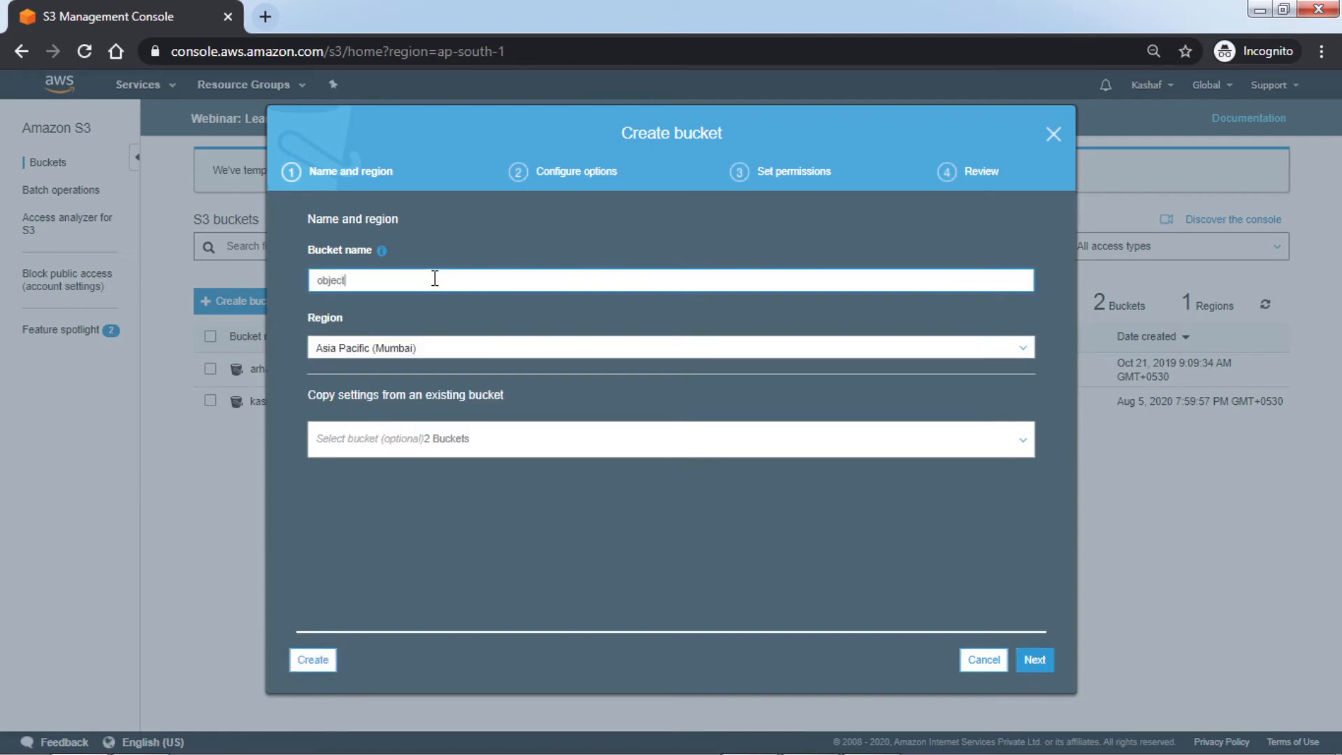
pyautogui.write('Loc')
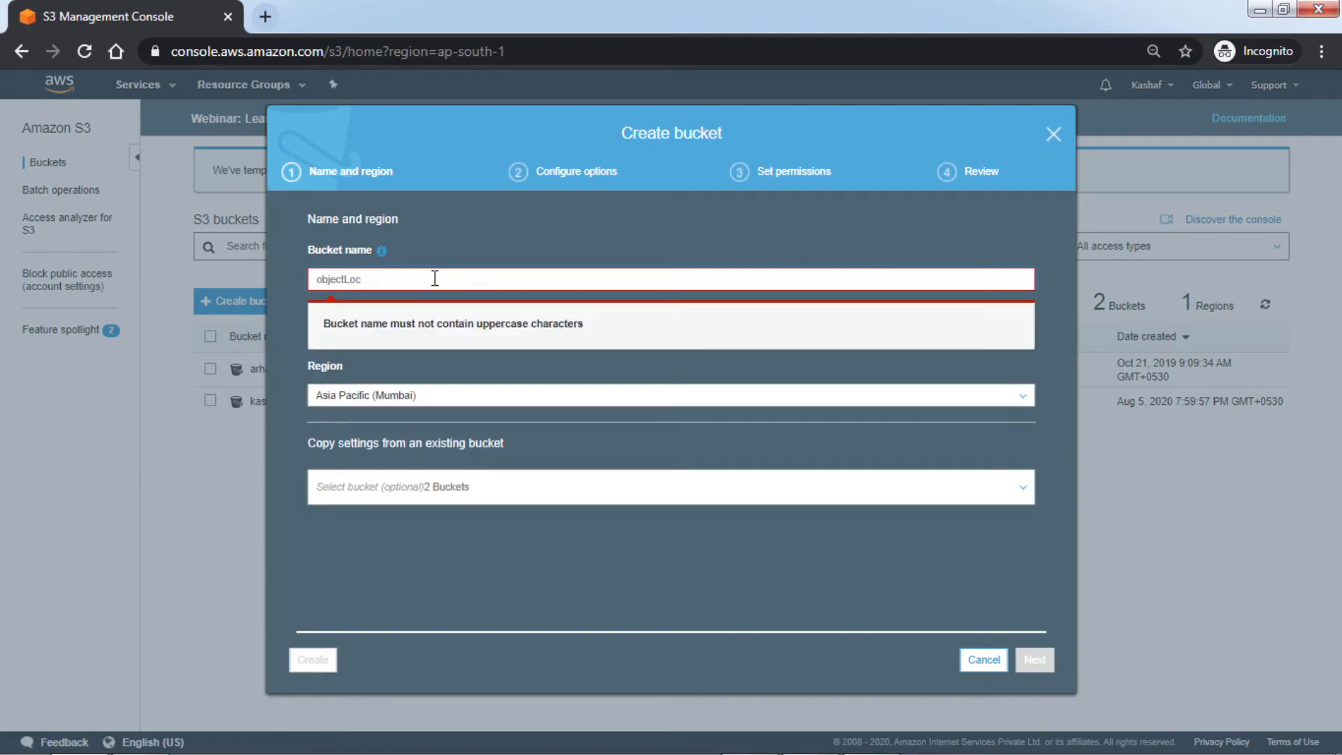
pyautogui.write('kdemo')
pyautogui.press('Left')
pyautogui.press('Left')
pyautogui.press('Left')
pyautogui.press('BackSpace')
pyautogui.write('l')
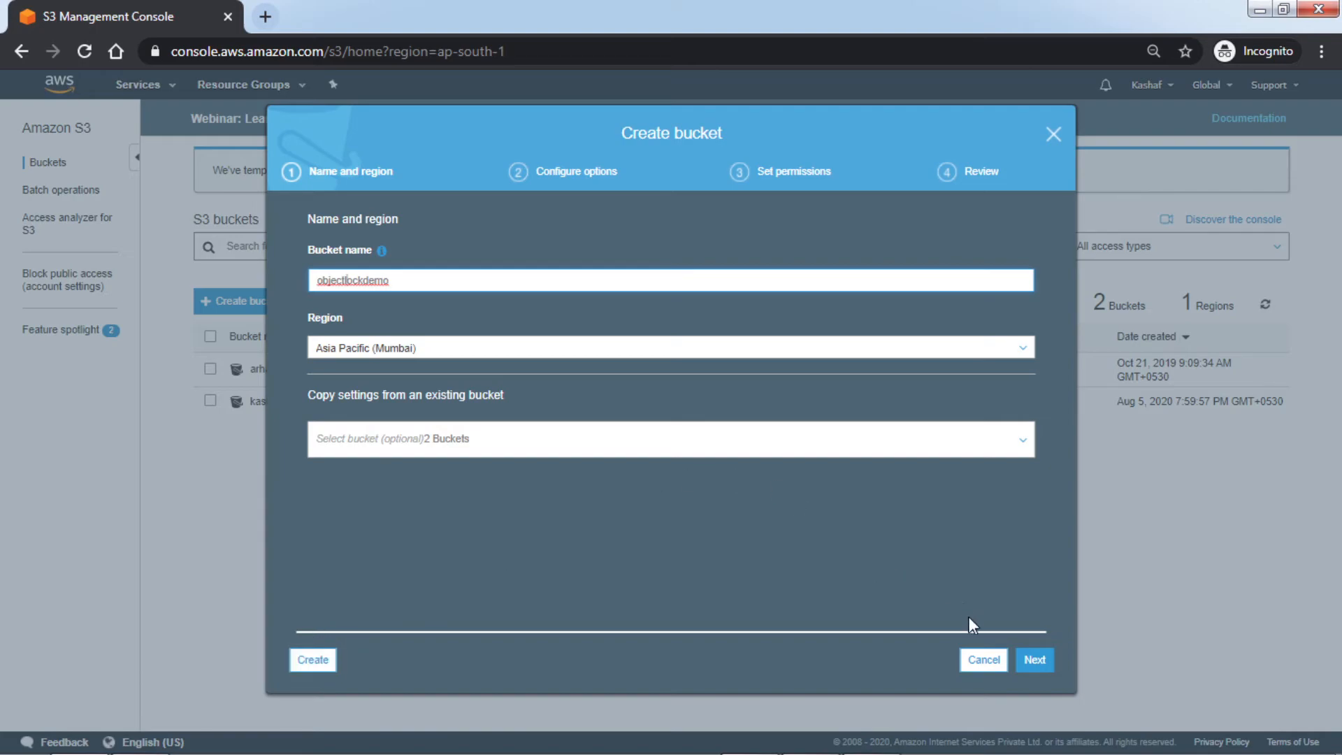
pyautogui.click(1022, 656)
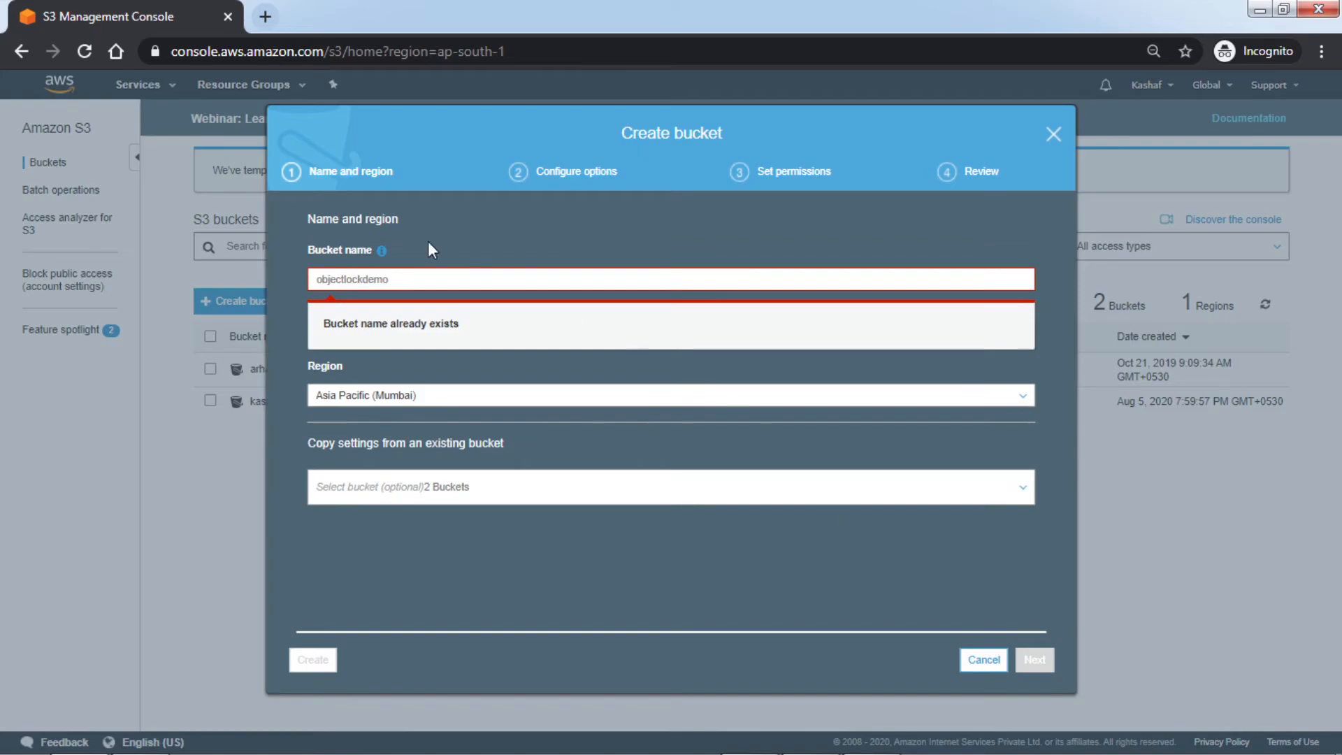
# Extend the bucket name to objectlockdemo12345 and continue to the configuration options.
pyautogui.click(430, 285)
pyautogui.write('1')
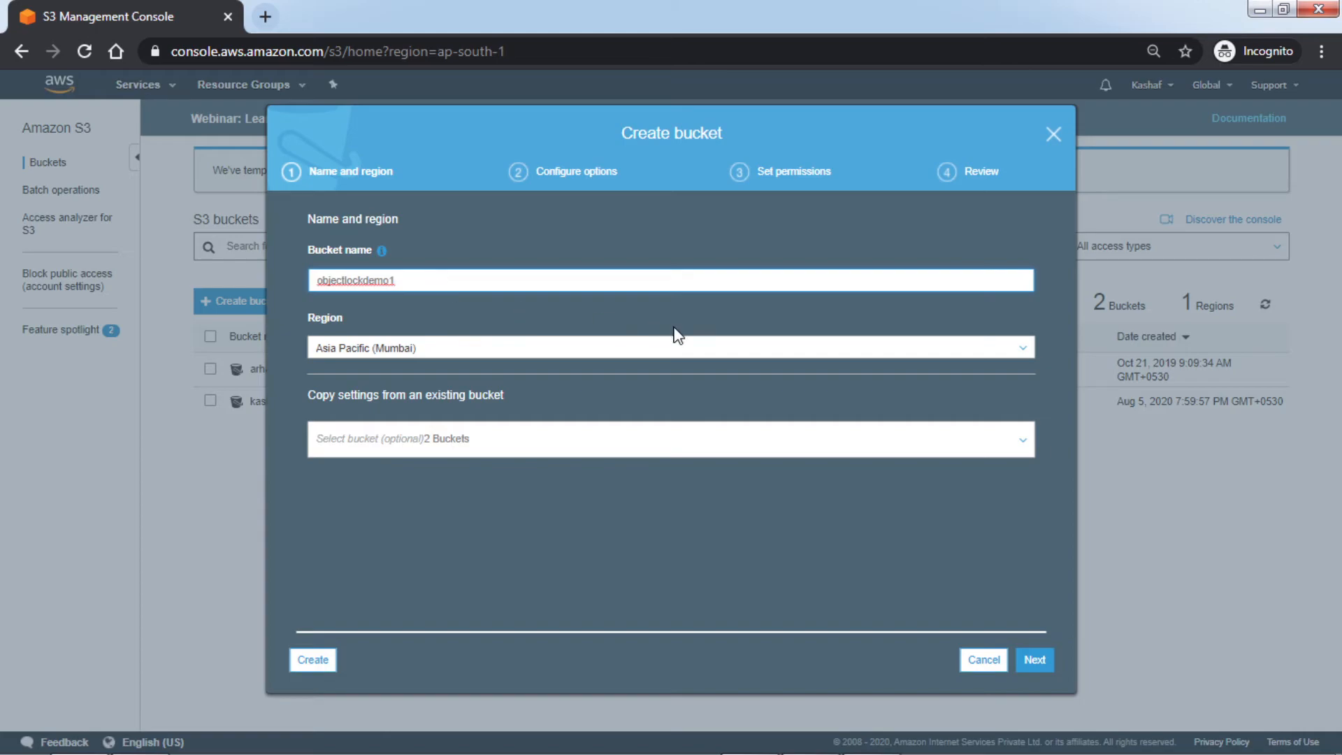
pyautogui.click(1030, 662)
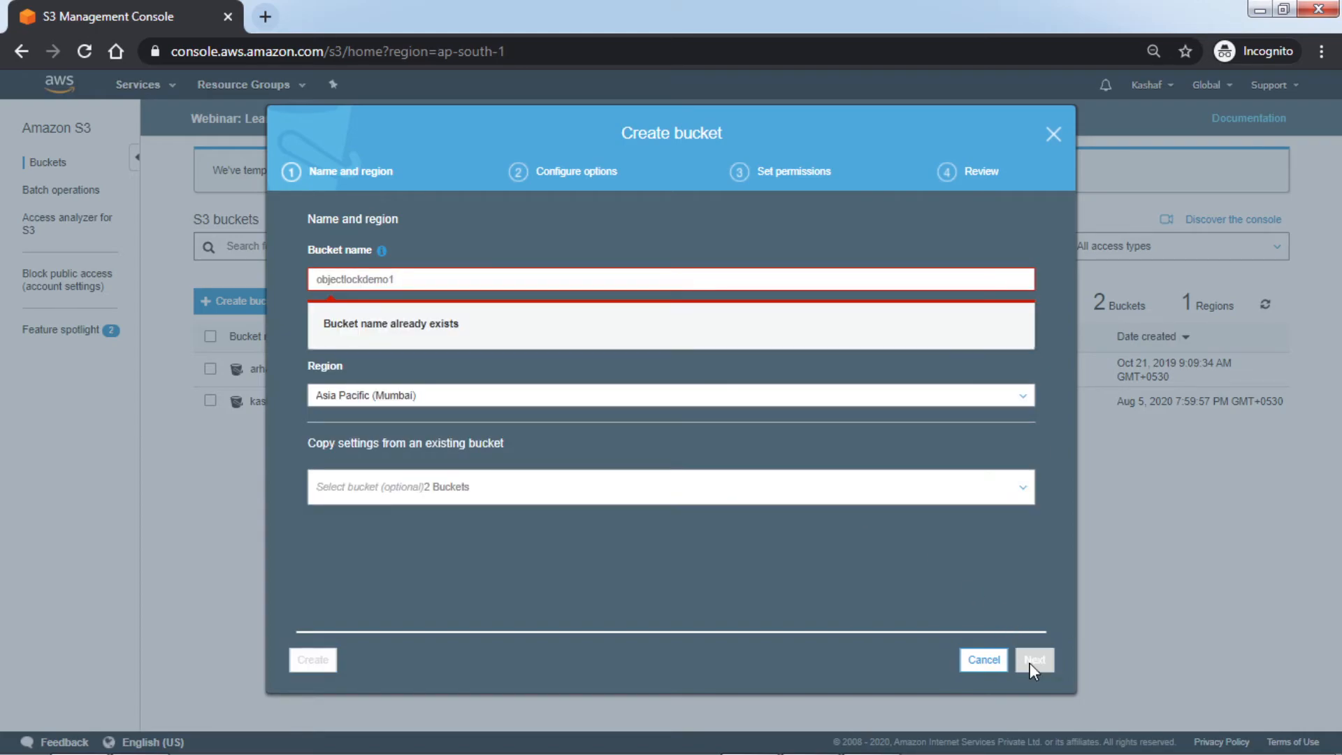
pyautogui.click(422, 278)
pyautogui.write('2345')
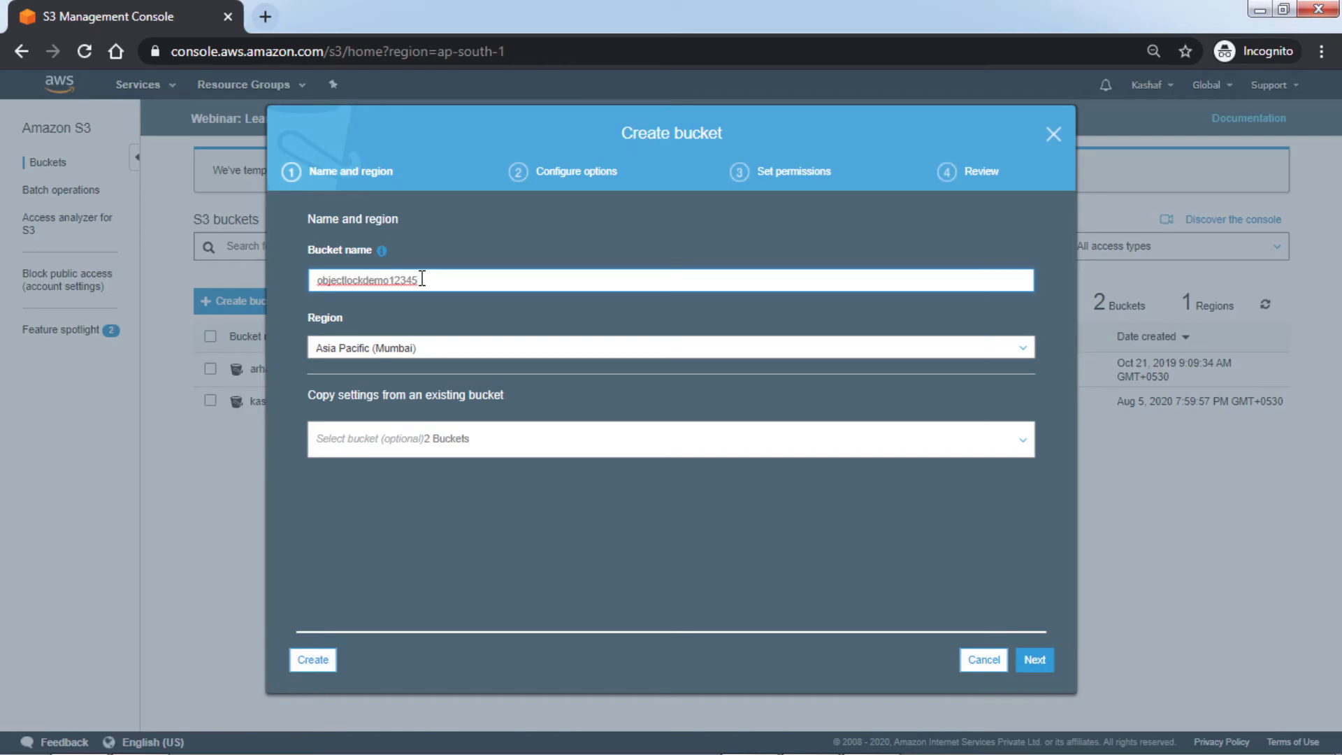
pyautogui.click(1031, 658)
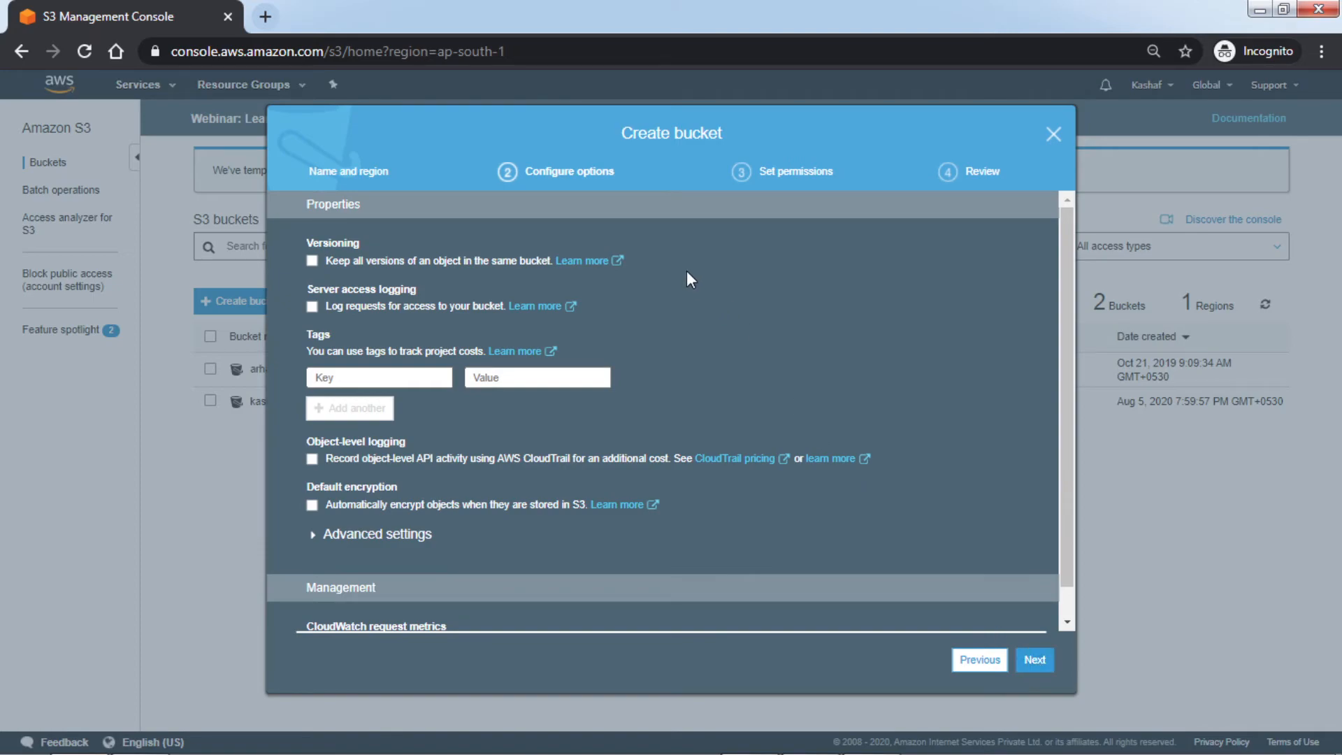
# Enable versioning for the new bucket and permanently allow its objects to be locked.
pyautogui.click(318, 536)
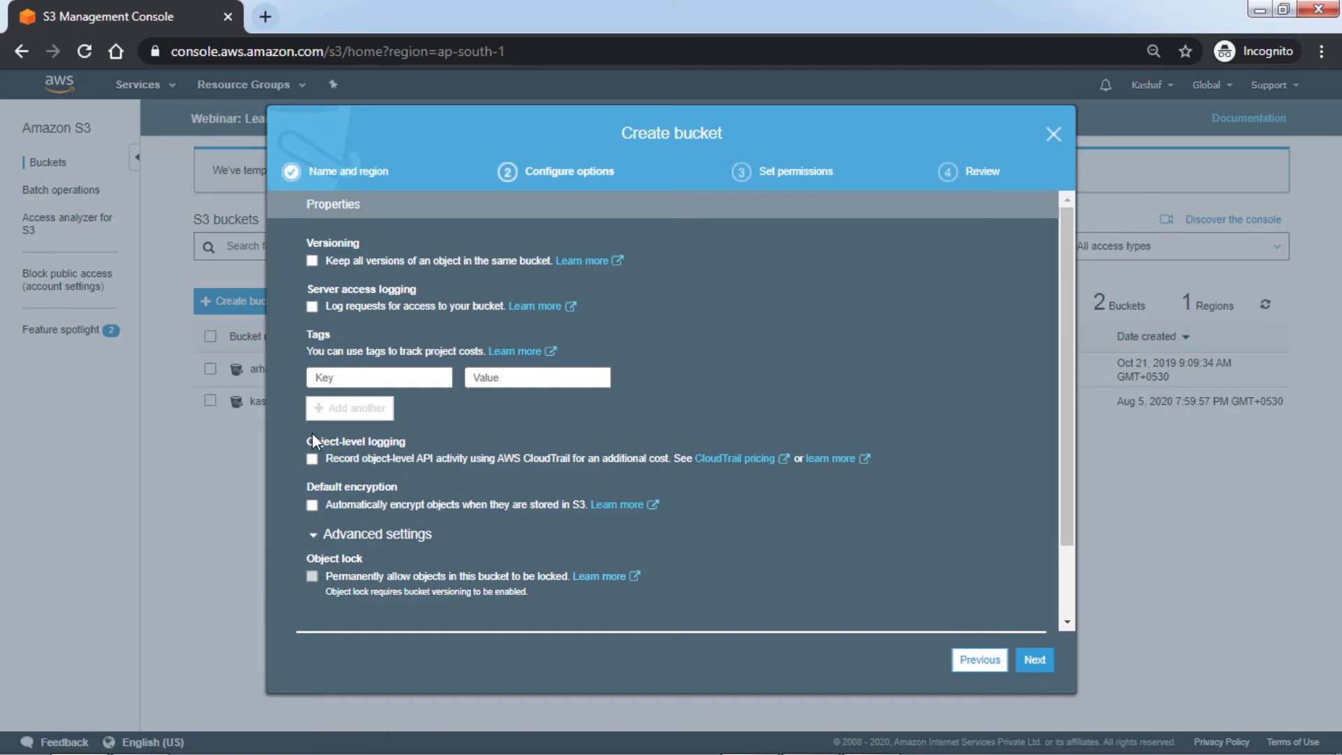
pyautogui.click(312, 262)
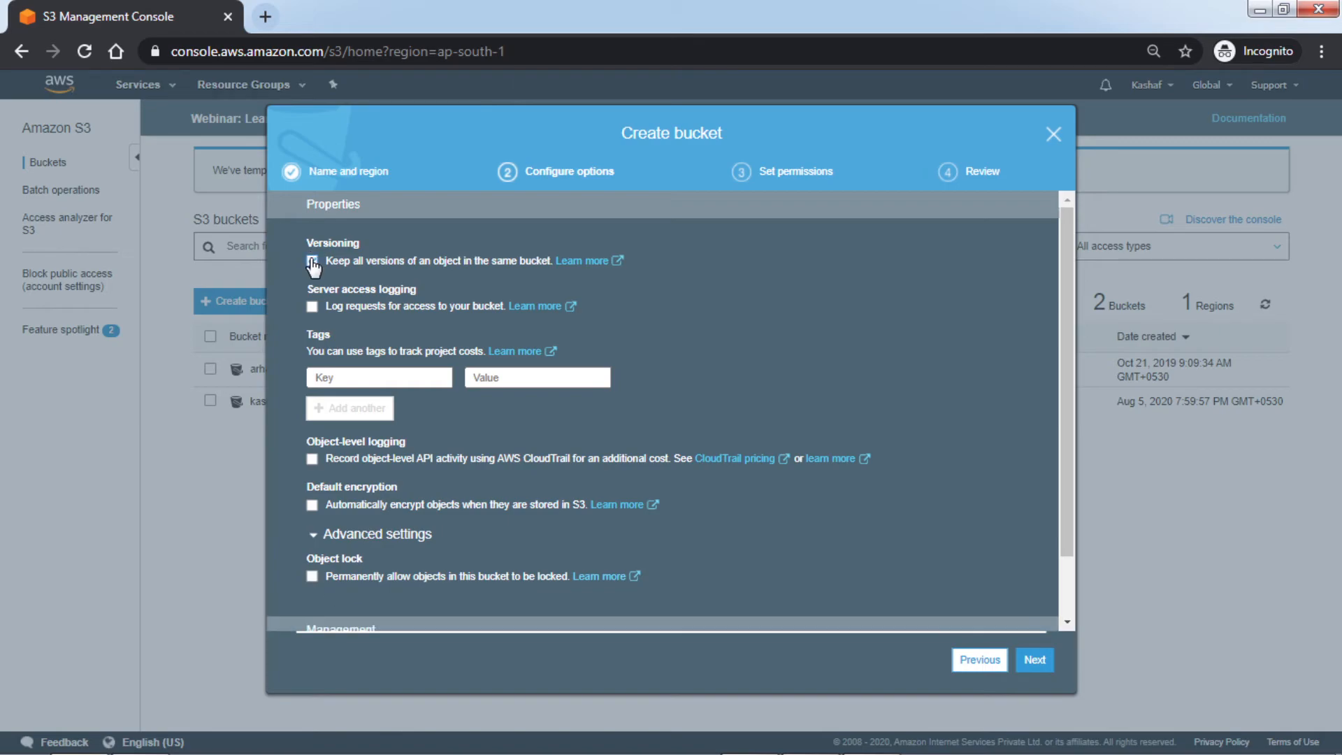
pyautogui.click(311, 261)
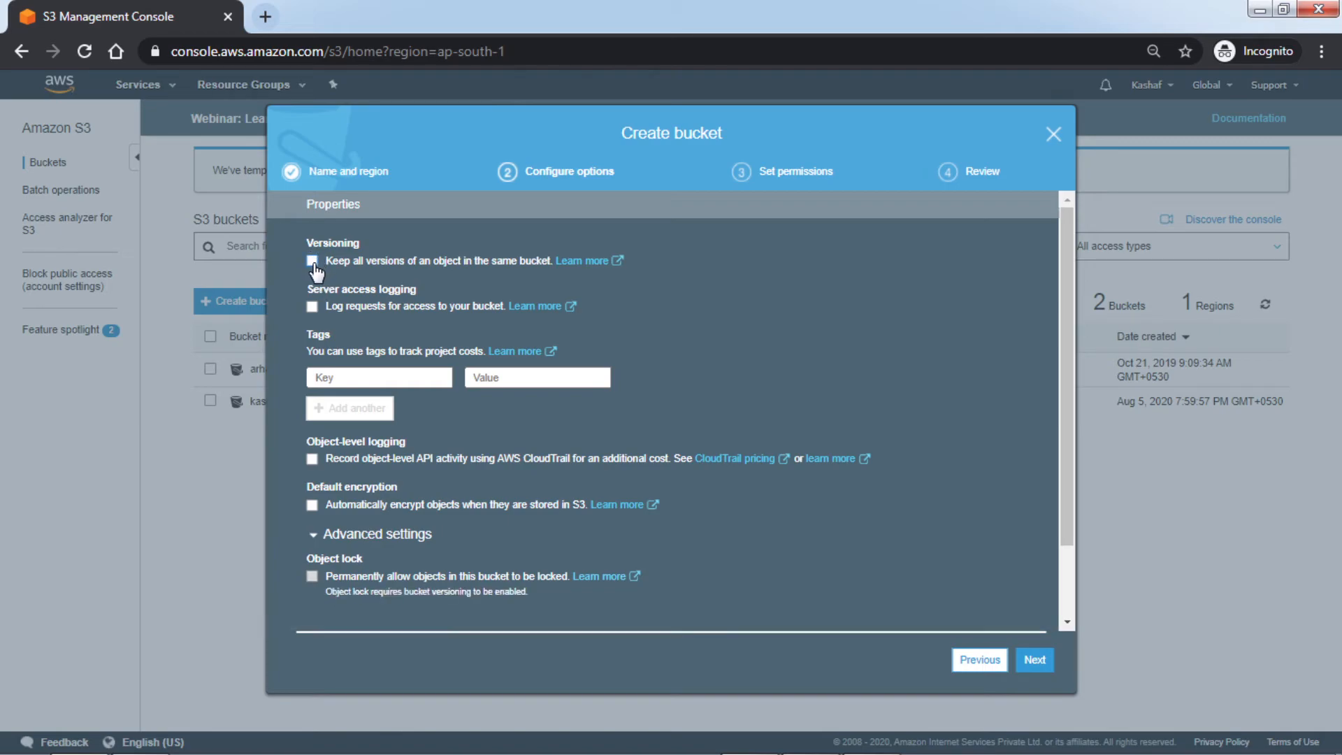
pyautogui.click(312, 261)
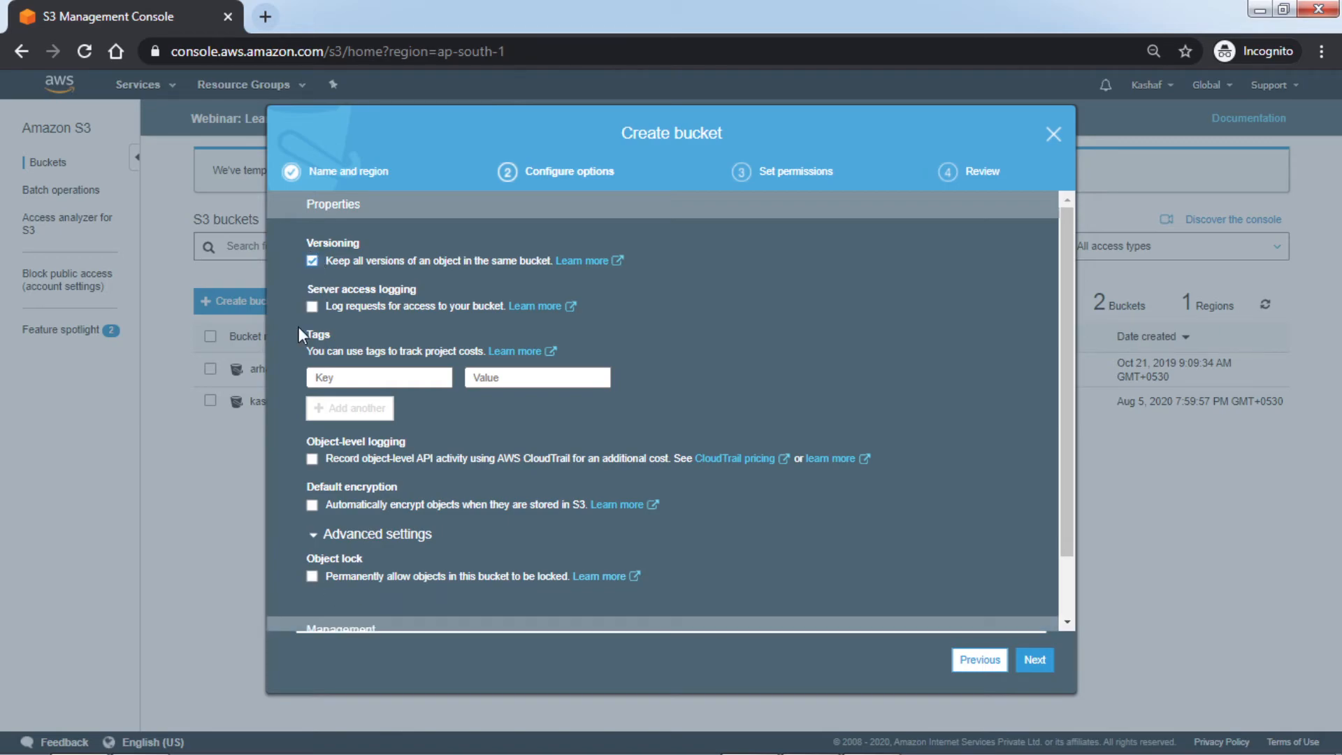
pyautogui.click(312, 577)
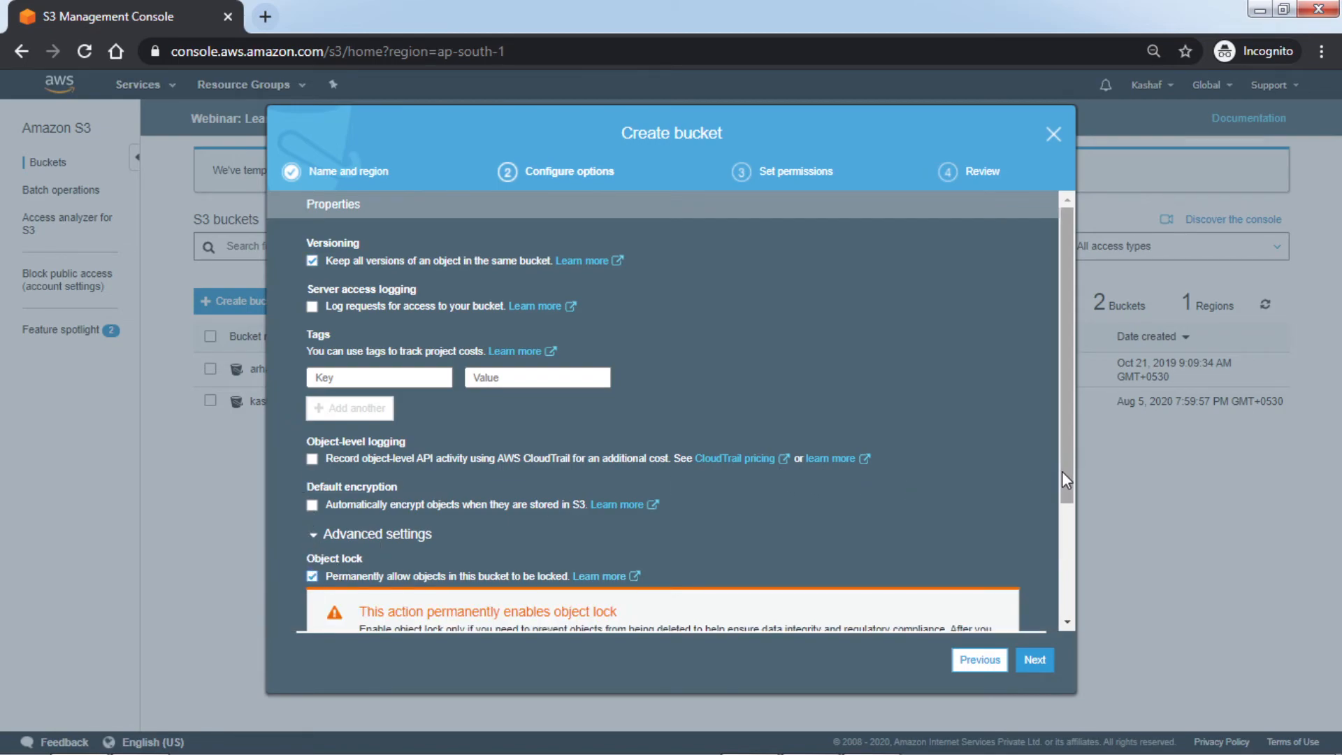
pyautogui.scroll(-1, 1062, 475)
pyautogui.moveTo(1065, 549); pyautogui.dragTo(1064, 590)
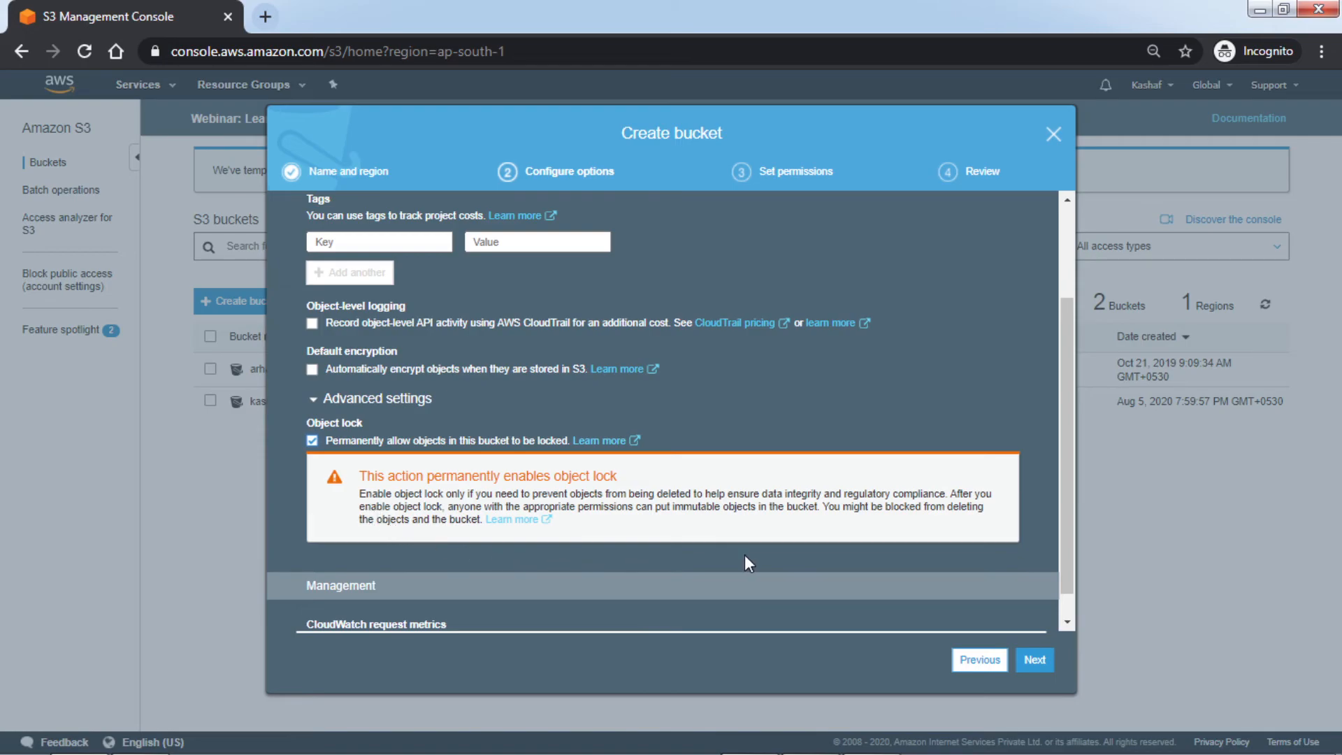
# Keep all public access blocked and create the bucket with the reviewed settings.
pyautogui.click(1040, 660)
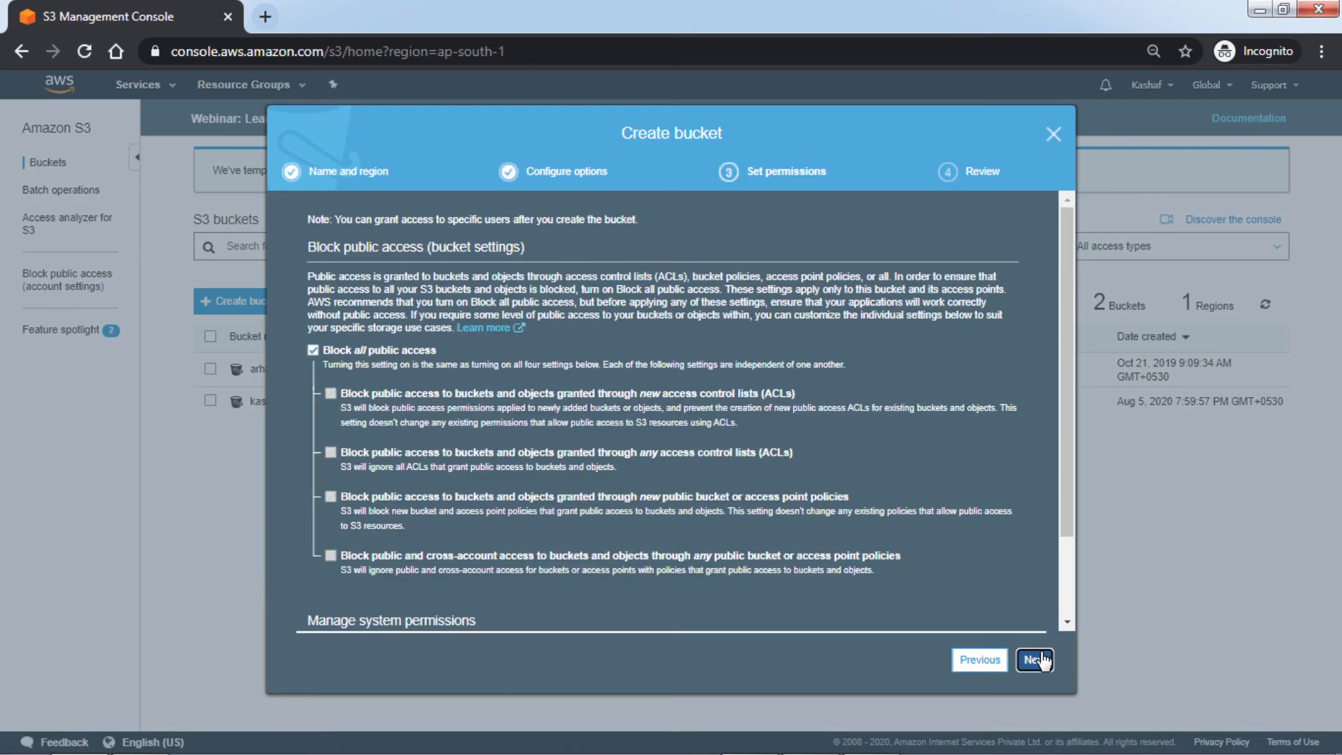
pyautogui.click(1040, 659)
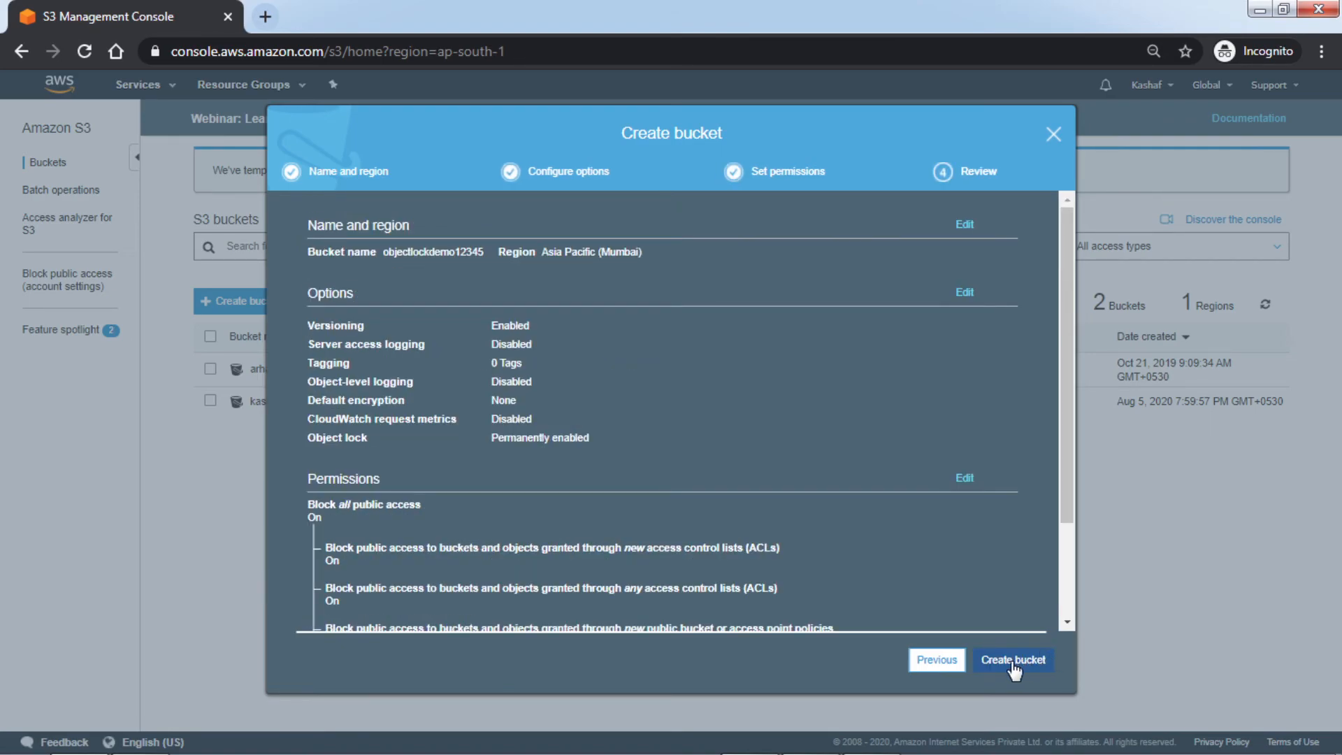
pyautogui.click(1013, 662)
pyautogui.click(1013, 663)
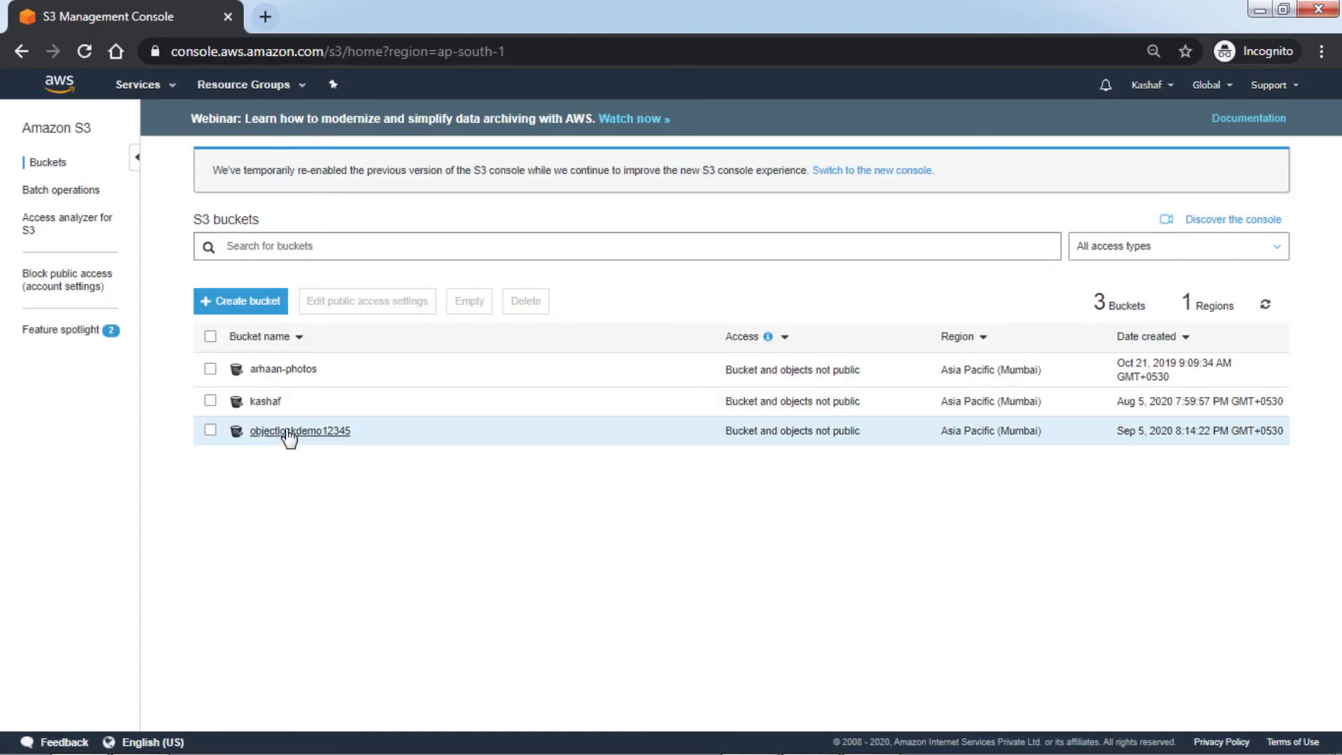
# Open the object lock settings in the properties of the objectlockdemo12345 bucket.
pyautogui.click(295, 431)
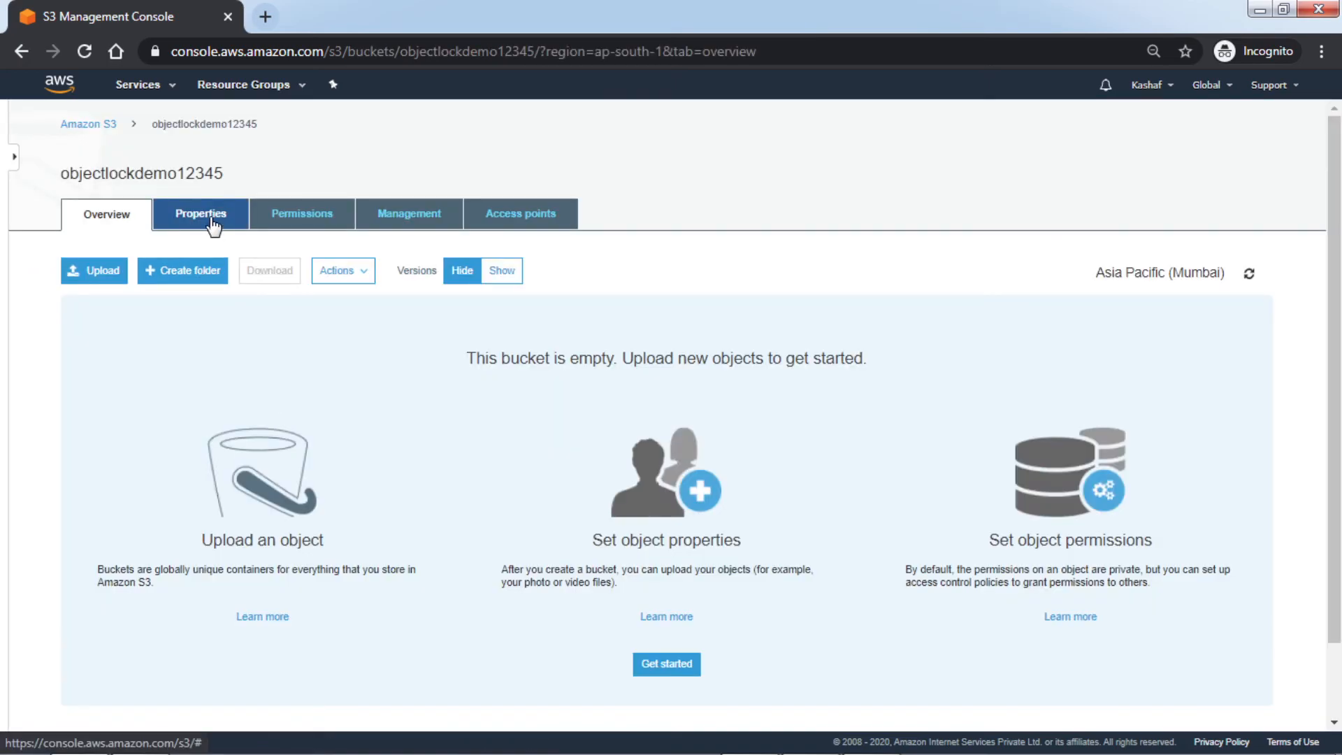
pyautogui.click(213, 226)
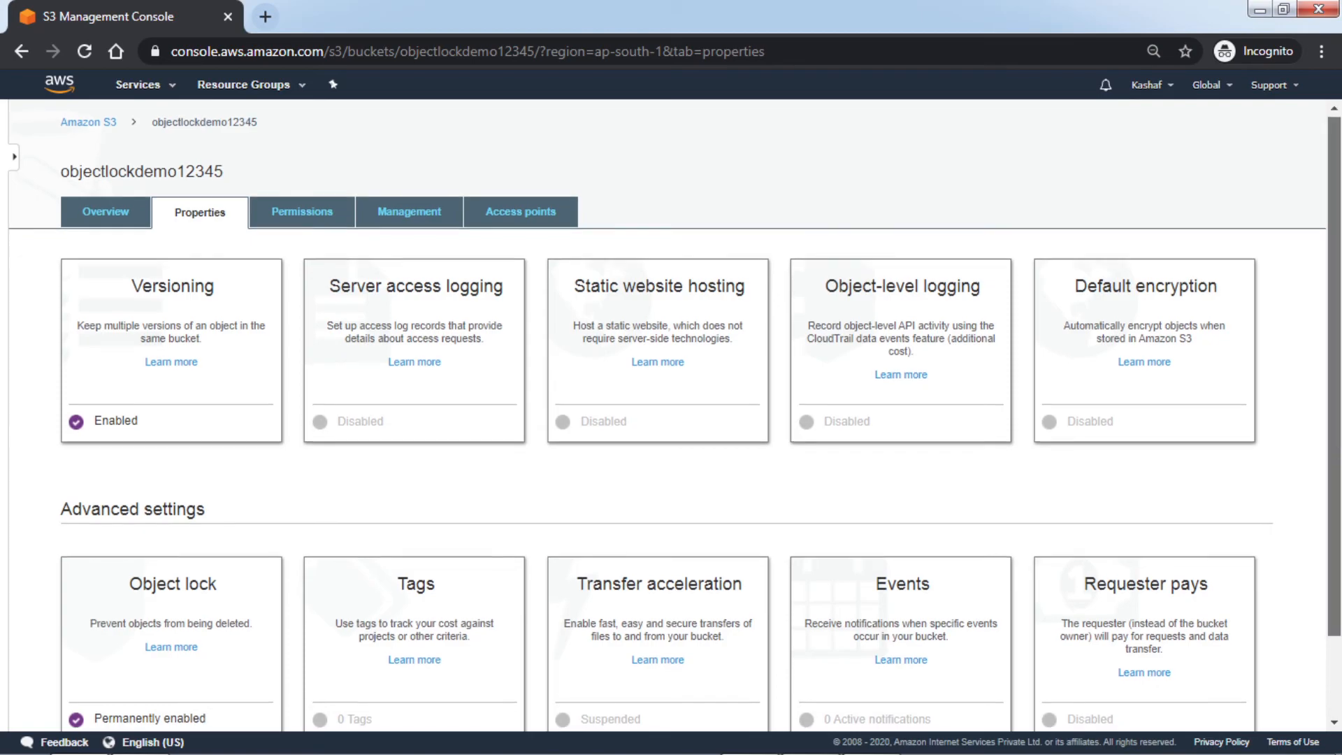
pyautogui.scroll(-2, 668, 420)
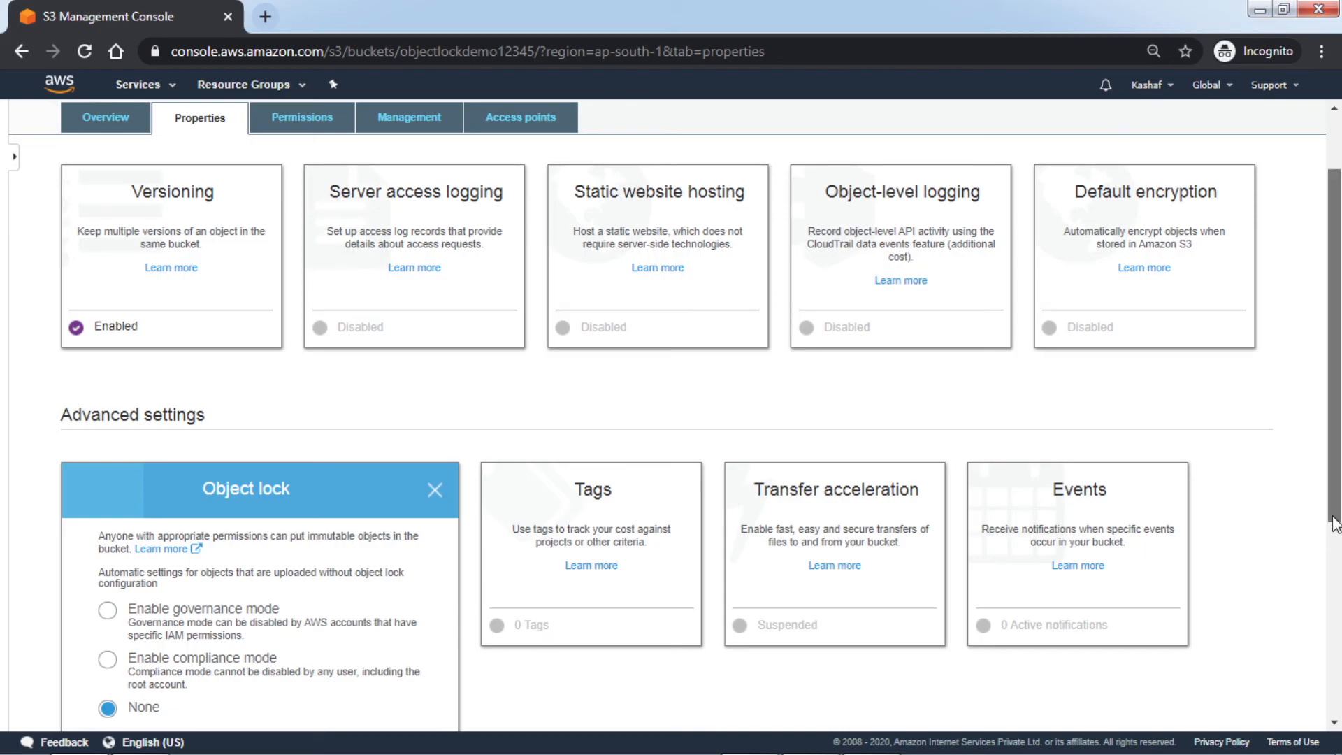
pyautogui.scroll(-1, 1337, 587)
pyautogui.scroll(-4, 1337, 587)
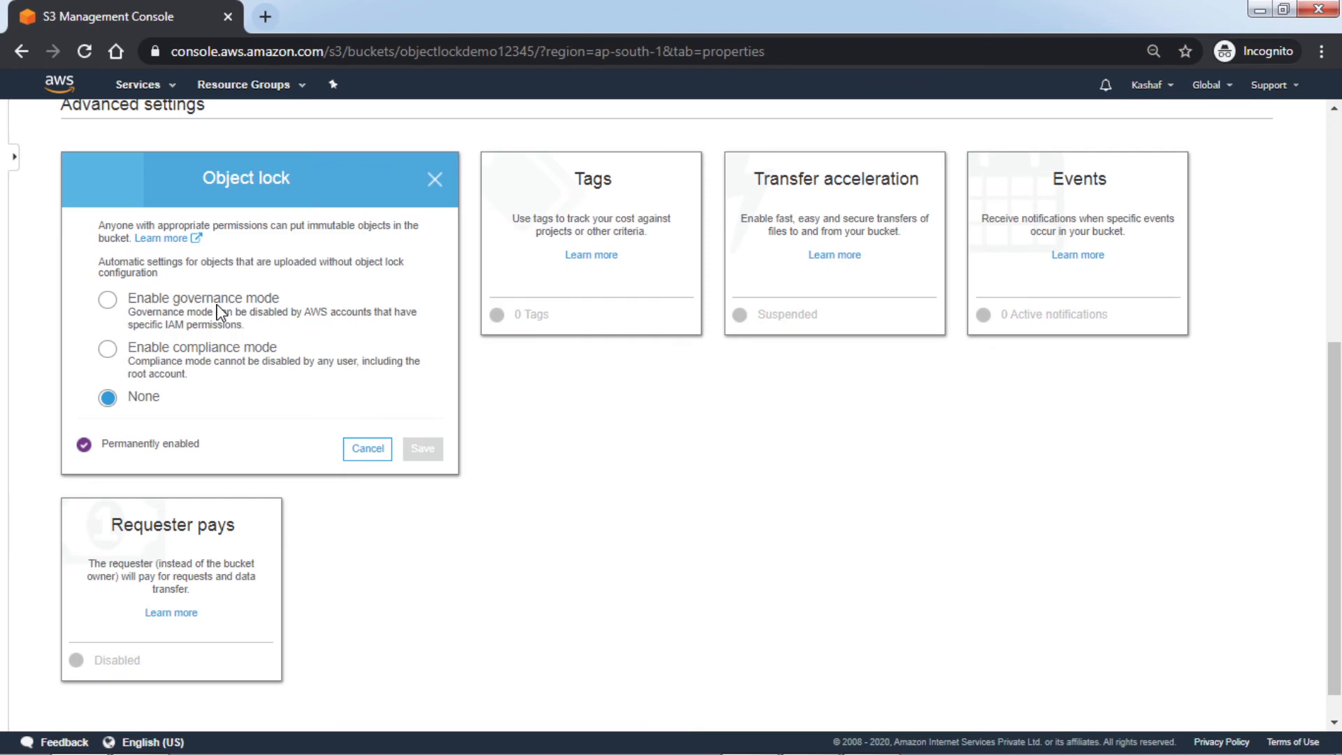
# Try the compliance and governance modes for object lock, ending on governance mode with a 1-day retention period.
pyautogui.click(108, 302)
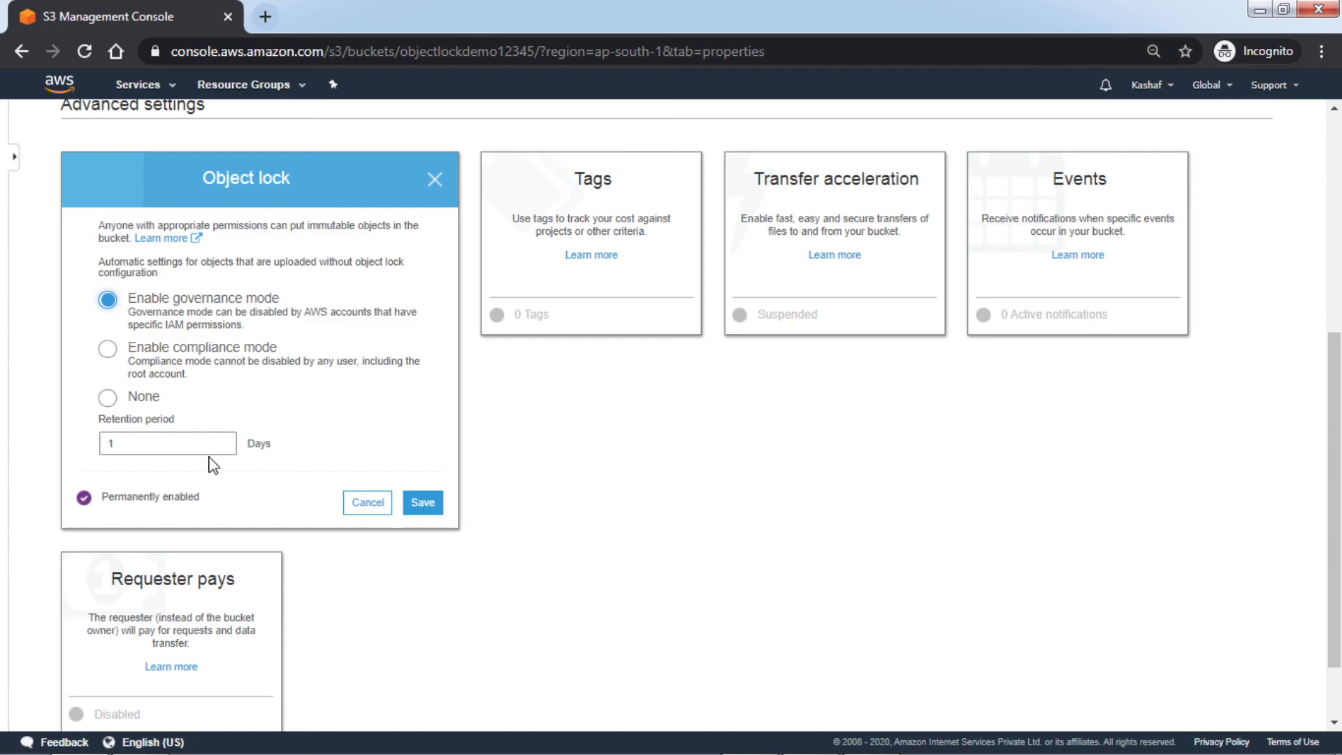
pyautogui.click(424, 502)
pyautogui.click(109, 350)
pyautogui.click(109, 299)
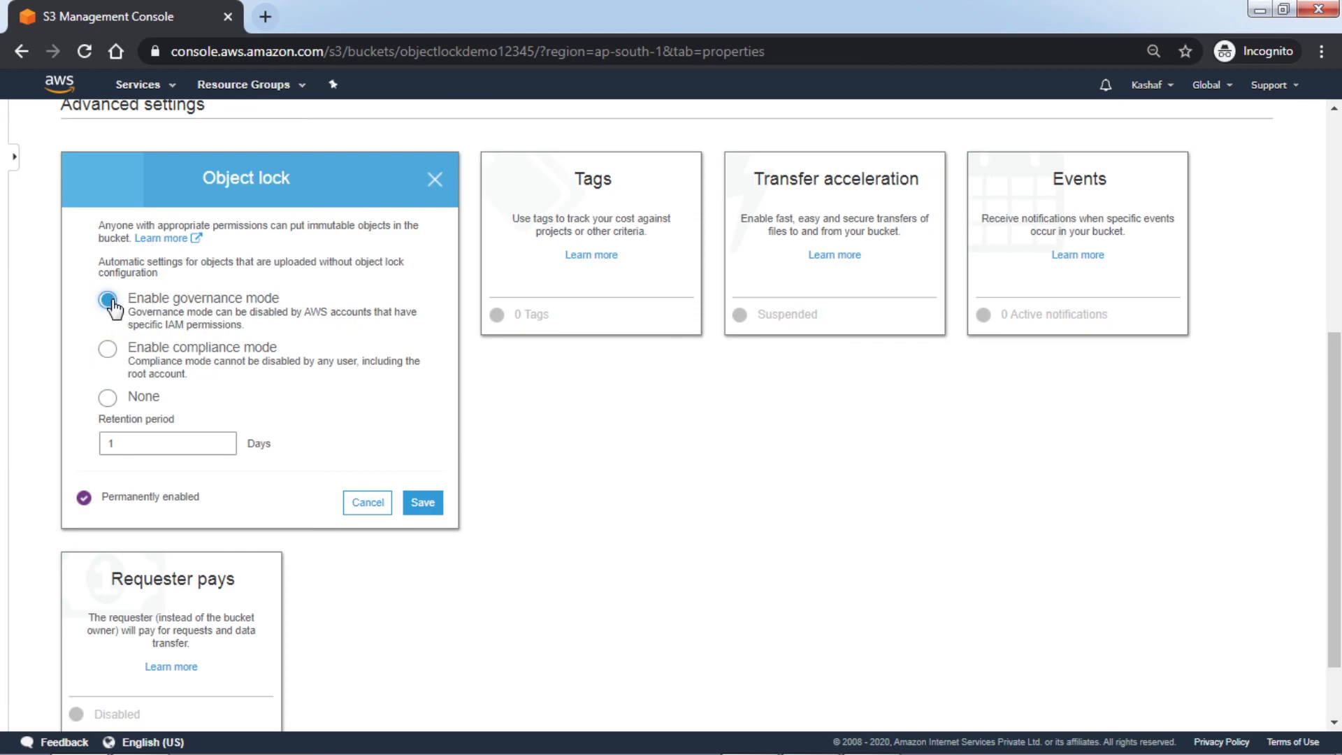